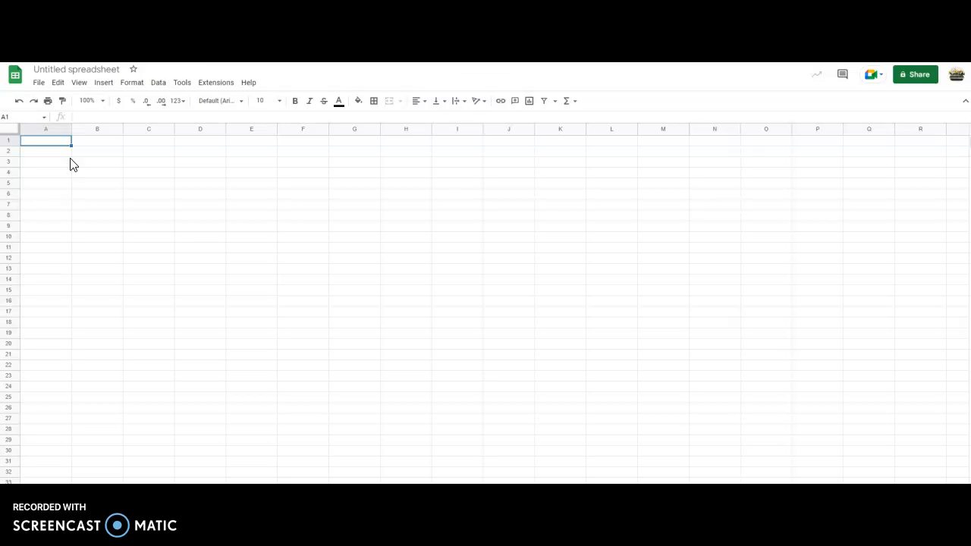
# Enter the column headers "Concentration" in A1 and "Absorbance" in B1.
pyautogui.write('Concentration')
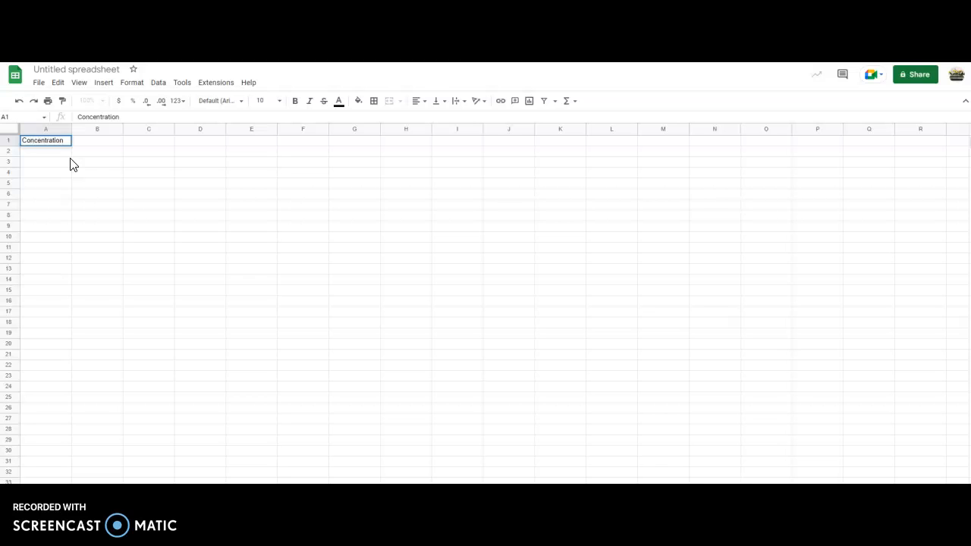
pyautogui.press('Tab')
pyautogui.write('Absor')
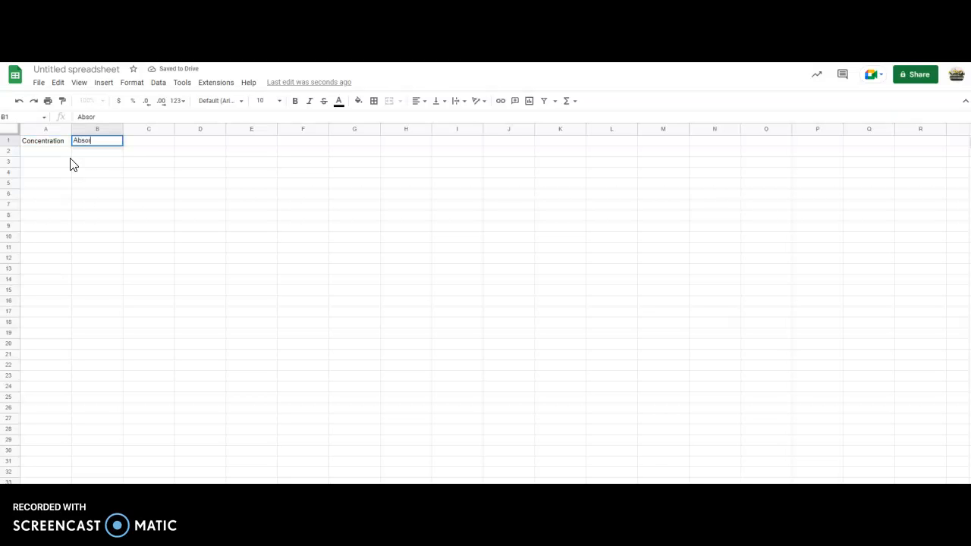
pyautogui.write('bance')
pyautogui.press('Return')
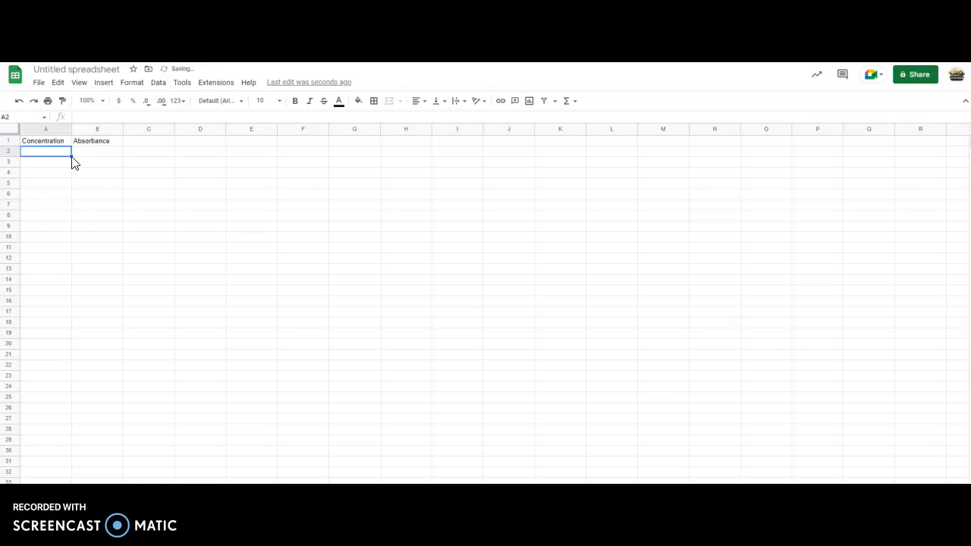
# Widen column A and add the unit "(mol/L)" to the Concentration header.
pyautogui.moveTo(70, 131); pyautogui.dragTo(100, 132)
pyautogui.doubleClick(73, 140)
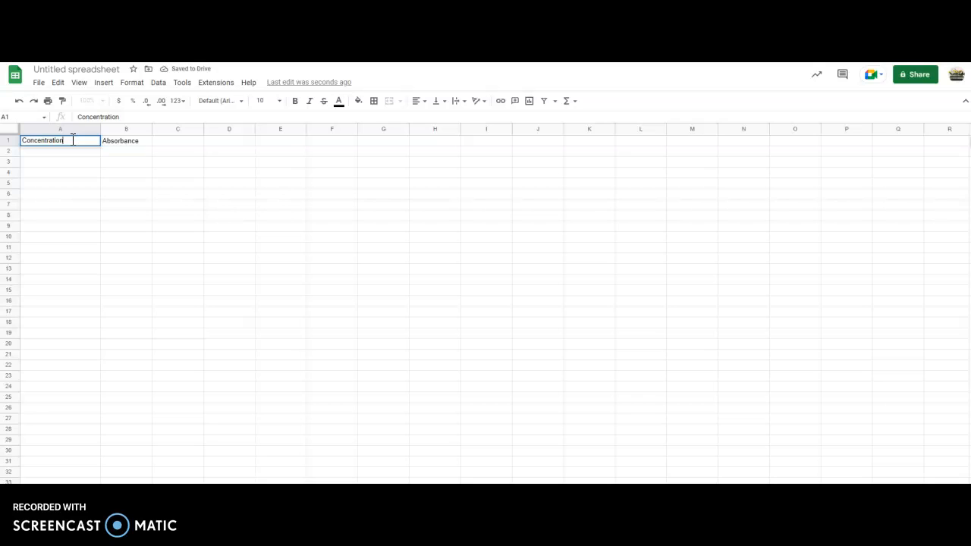
pyautogui.write('(mol/L')
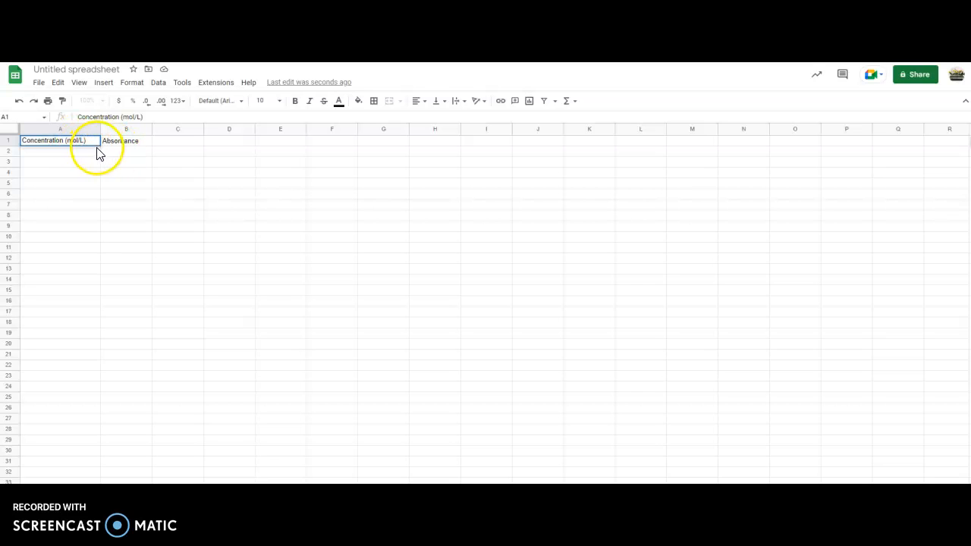
pyautogui.press('Return')
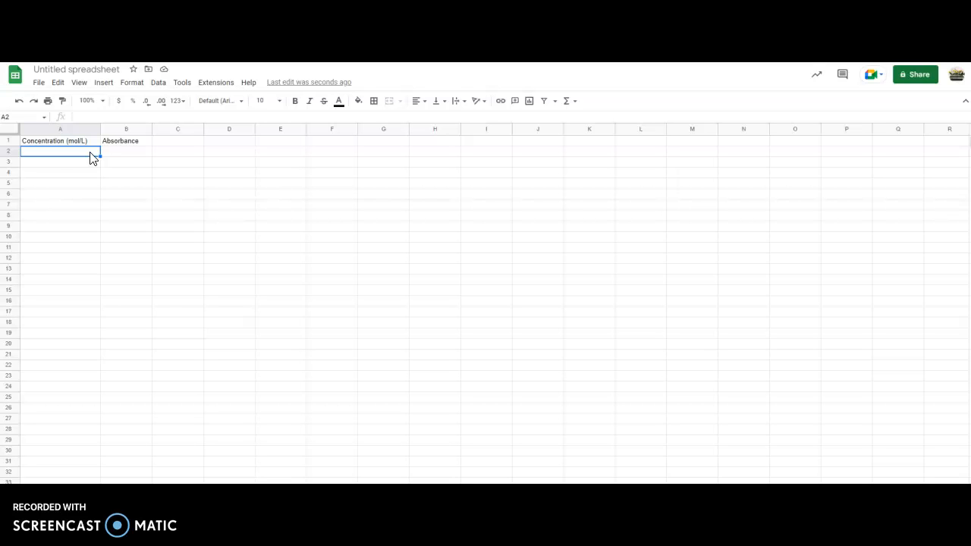
# Insert "[x10^-6]" before the unit in the A1 header and fit column A to its contents.
pyautogui.doubleClick(67, 143)
pyautogui.click(64, 141)
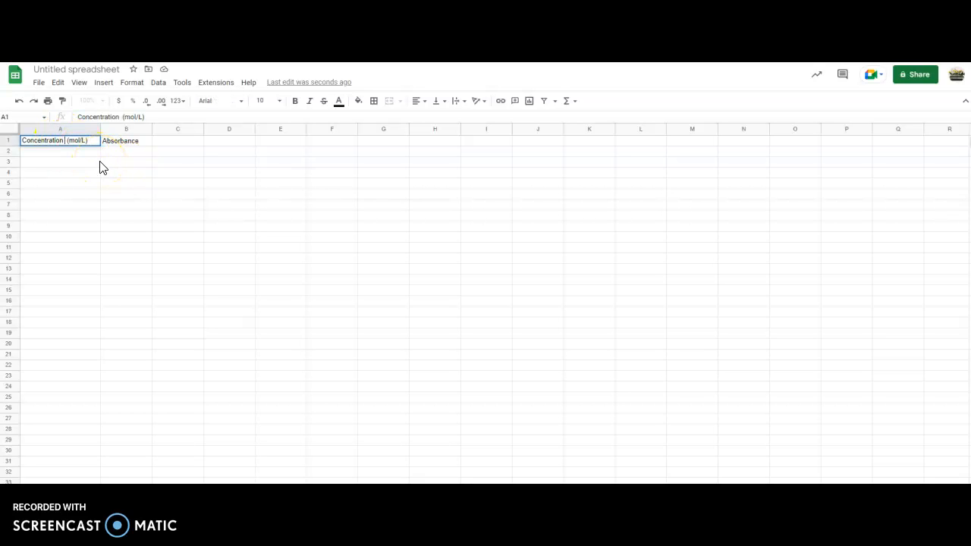
pyautogui.write('[x')
pyautogui.write('10')
pyautogui.write('^-6')
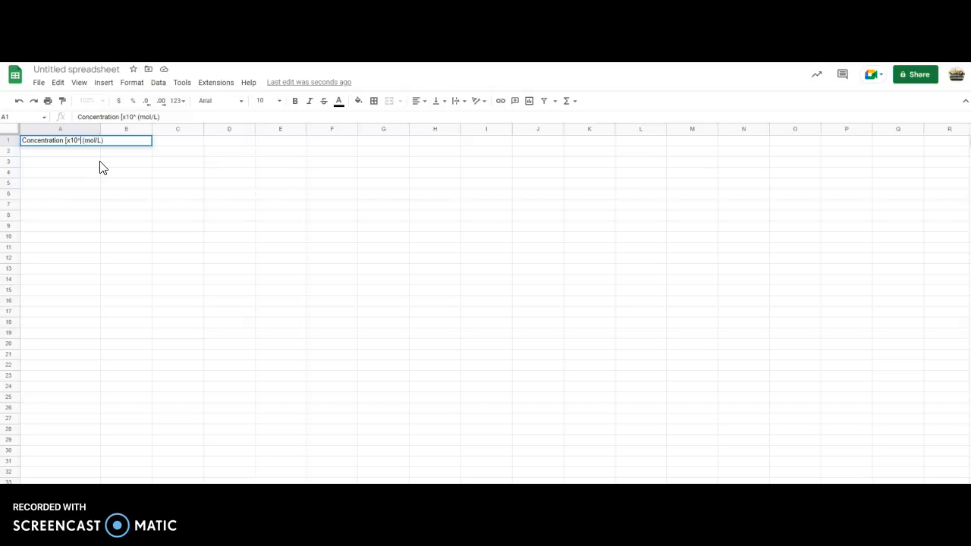
pyautogui.write(']')
pyautogui.press('Return')
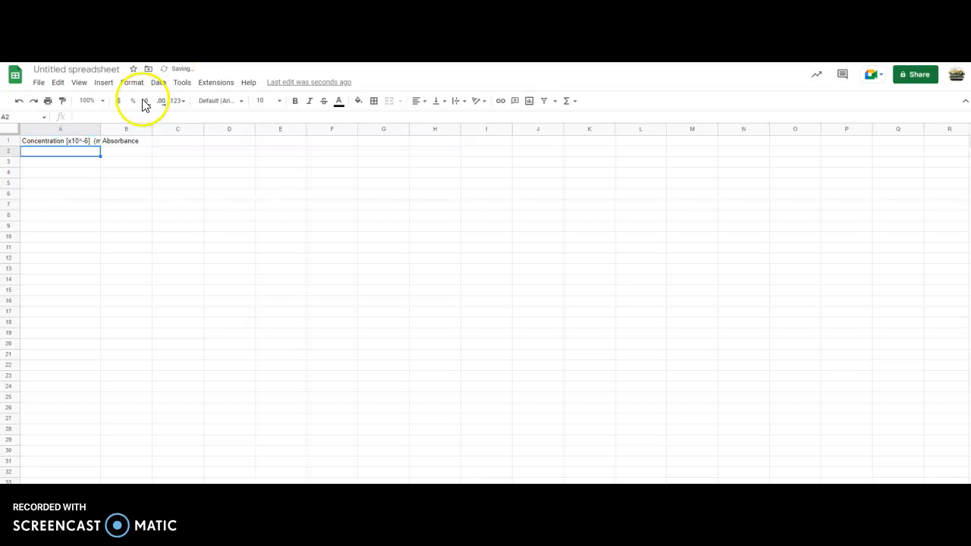
pyautogui.doubleClick(100, 129)
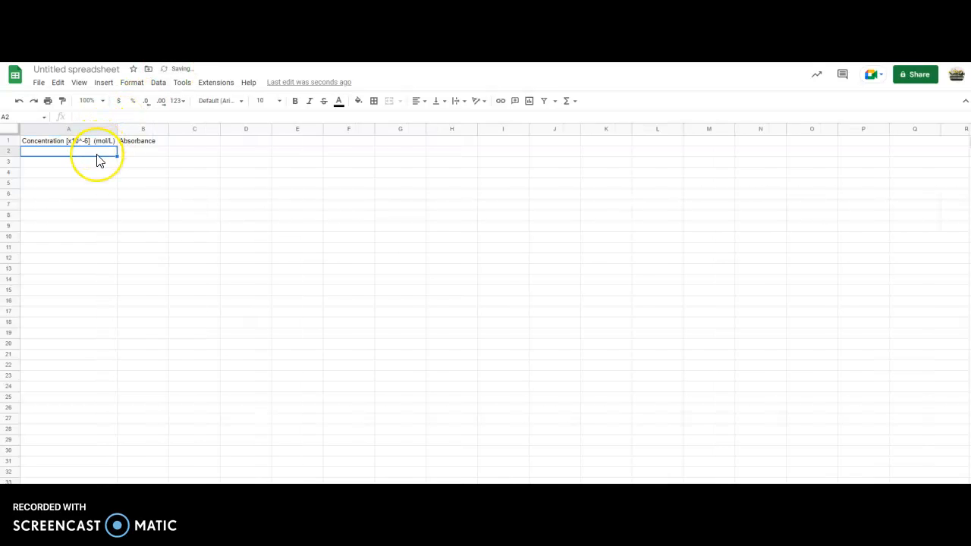
# Enter the concentrations 0, 2, 4, 6, 8 and 10 in cells A2 to A7.
pyautogui.write('0')
pyautogui.press('Return')
pyautogui.write('2')
pyautogui.press('Return')
pyautogui.write('4')
pyautogui.press('Return')
pyautogui.write('6')
pyautogui.press('Return')
pyautogui.write('8')
pyautogui.press('Return')
pyautogui.write('10')
pyautogui.press('Return')
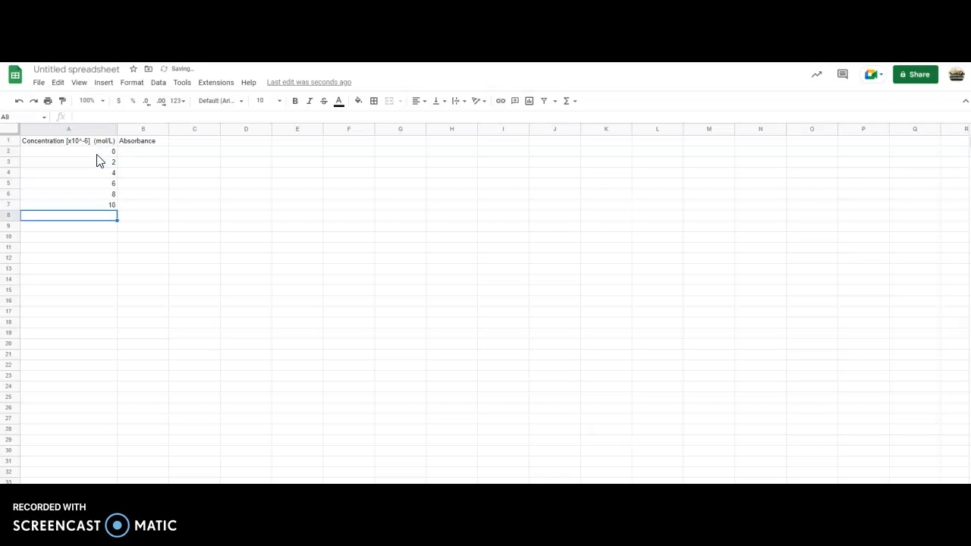
# Enter the absorbance values 0, 0.095, 0.185, 0.25, 0.29 and 0.36 in cells B2 to B7.
pyautogui.click(150, 160)
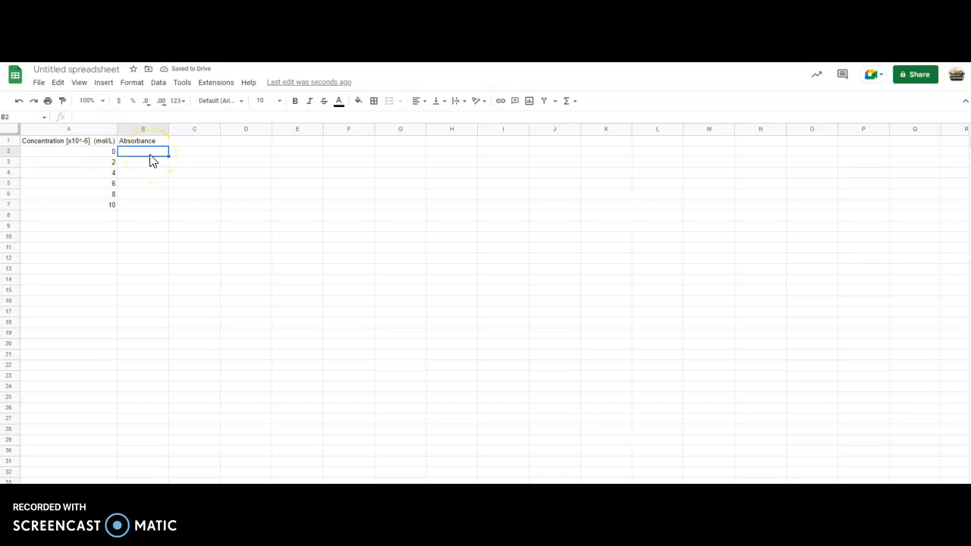
pyautogui.write('0')
pyautogui.press('Return')
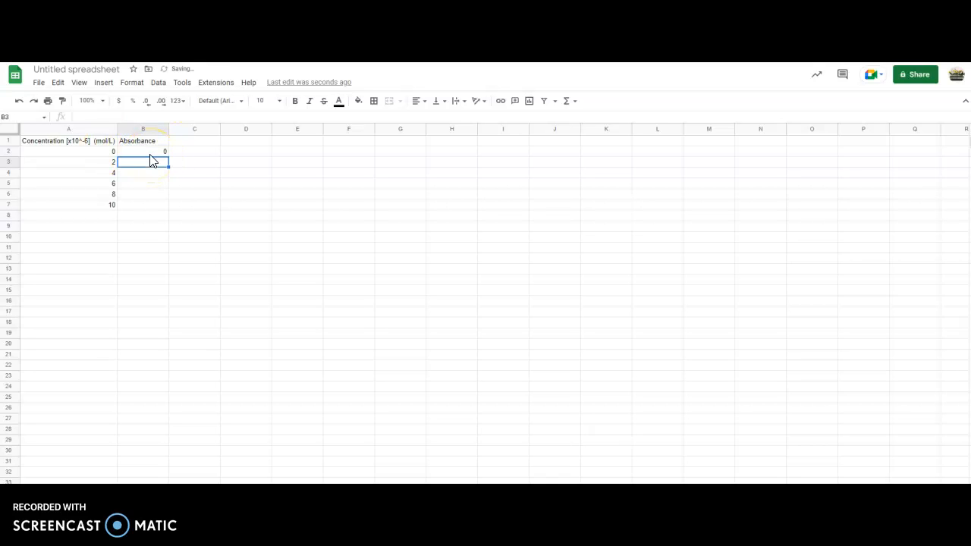
pyautogui.write('0.095')
pyautogui.press('Return')
pyautogui.write('.185')
pyautogui.press('Return')
pyautogui.write('.25')
pyautogui.press('Return')
pyautogui.write('.29')
pyautogui.press('Return')
pyautogui.write('.36')
pyautogui.press('Return')
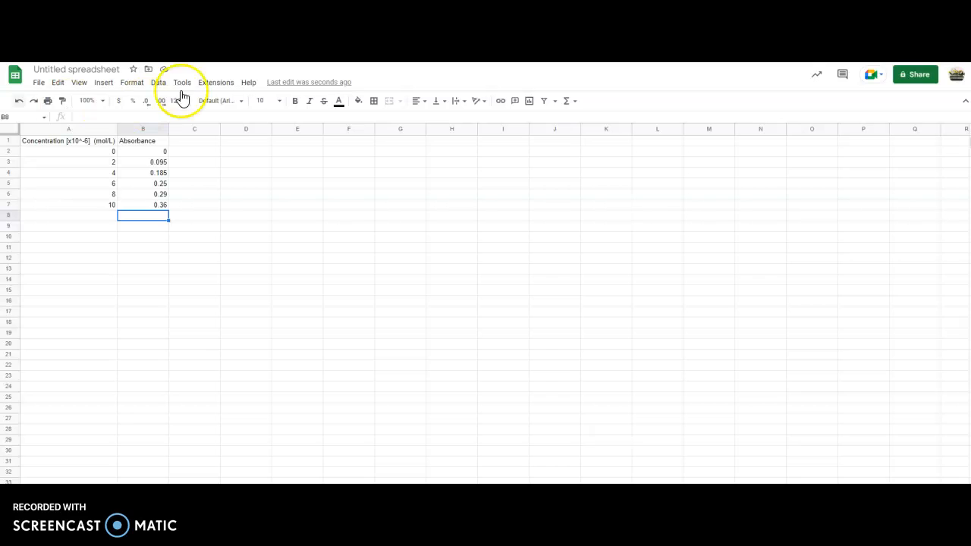
# Insert a scatter chart from A1:B7 and place it enlarged beside the data table.
pyautogui.moveTo(82, 145); pyautogui.dragTo(151, 204)
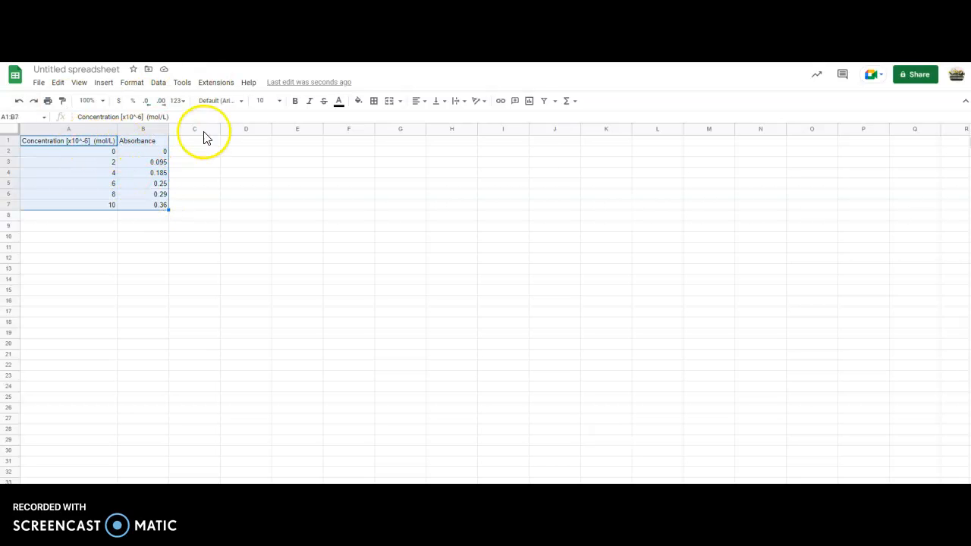
pyautogui.click(102, 83)
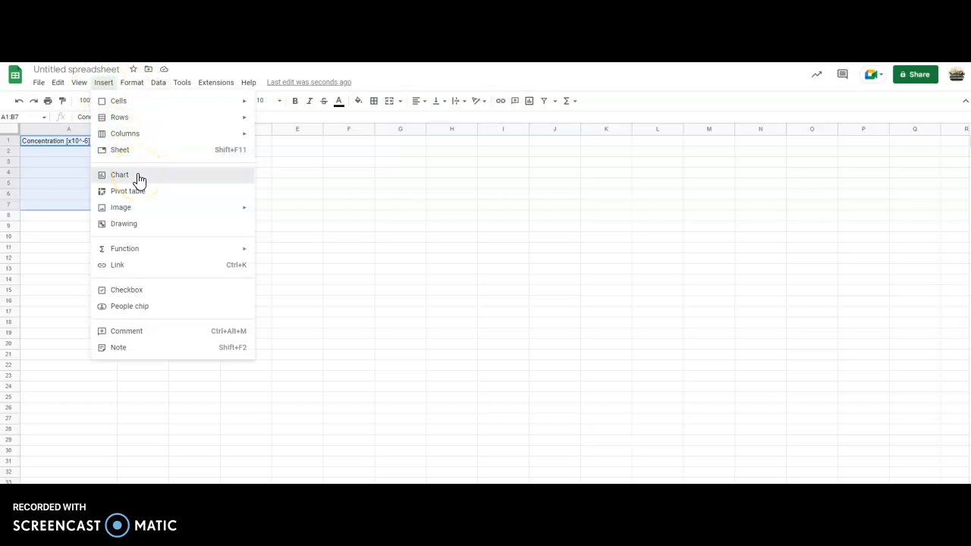
pyautogui.click(224, 187)
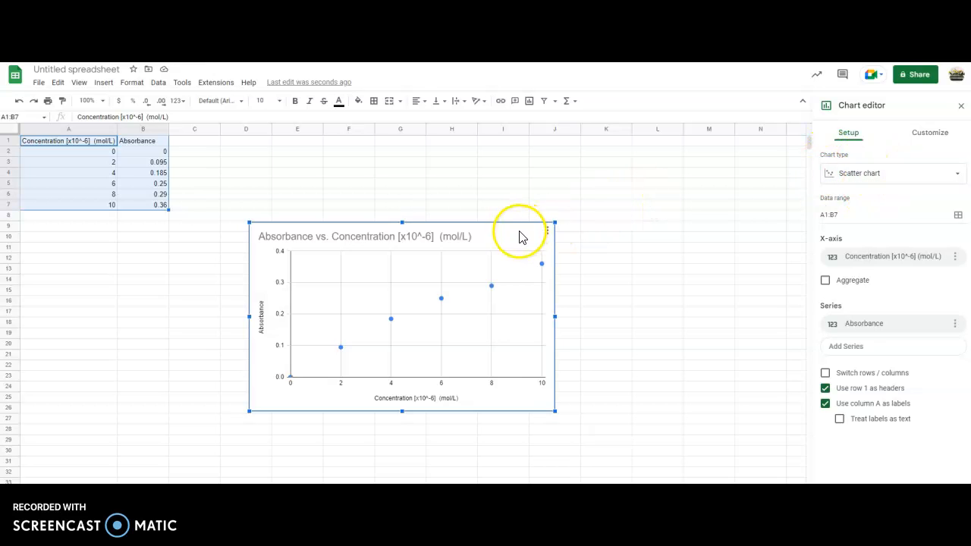
pyautogui.moveTo(518, 228); pyautogui.dragTo(519, 168)
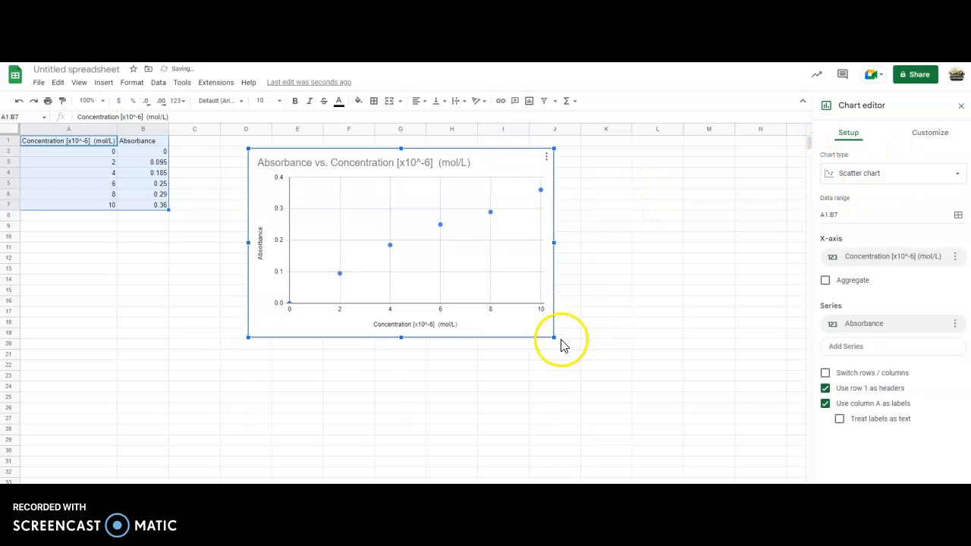
pyautogui.moveTo(555, 337); pyautogui.dragTo(697, 425)
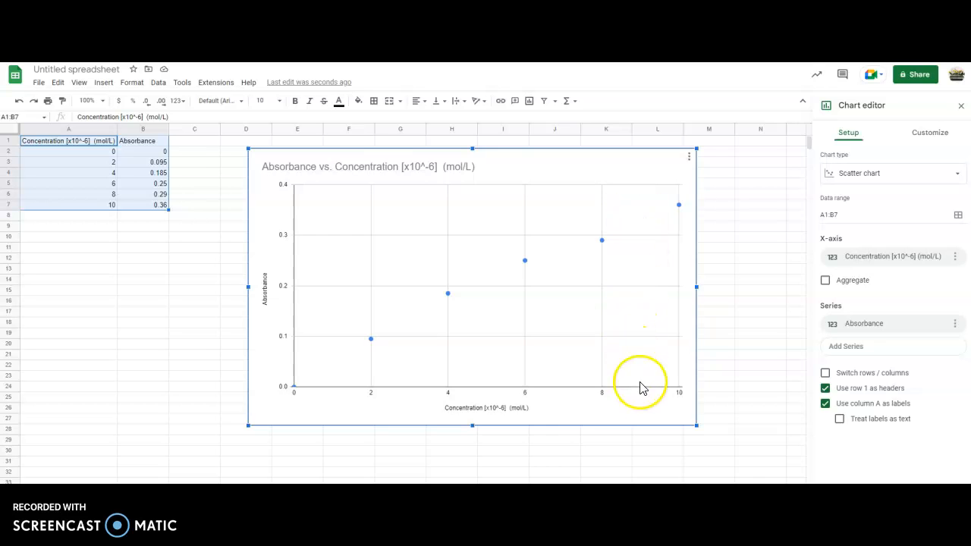
# Set the minor gridline count of the chart's vertical axis to 9.
pyautogui.click(928, 136)
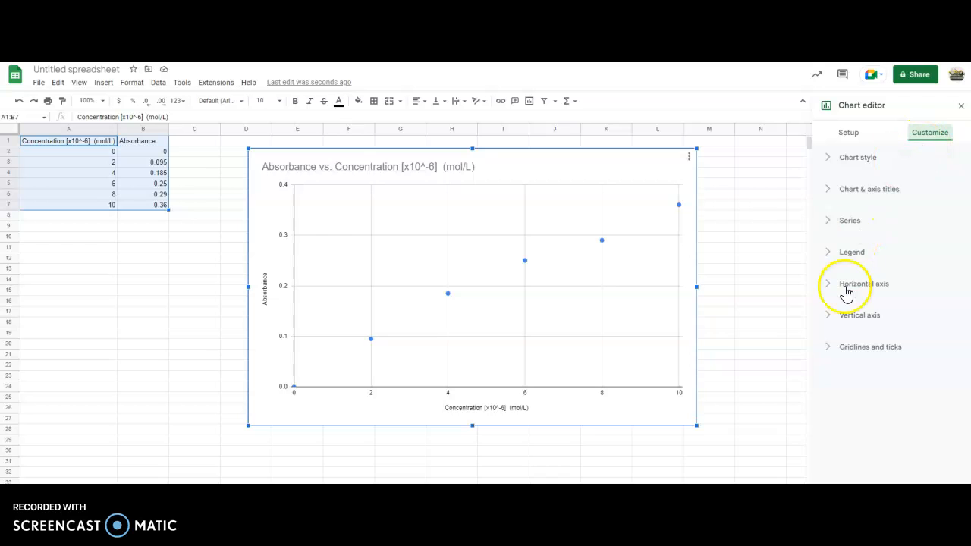
pyautogui.click(830, 351)
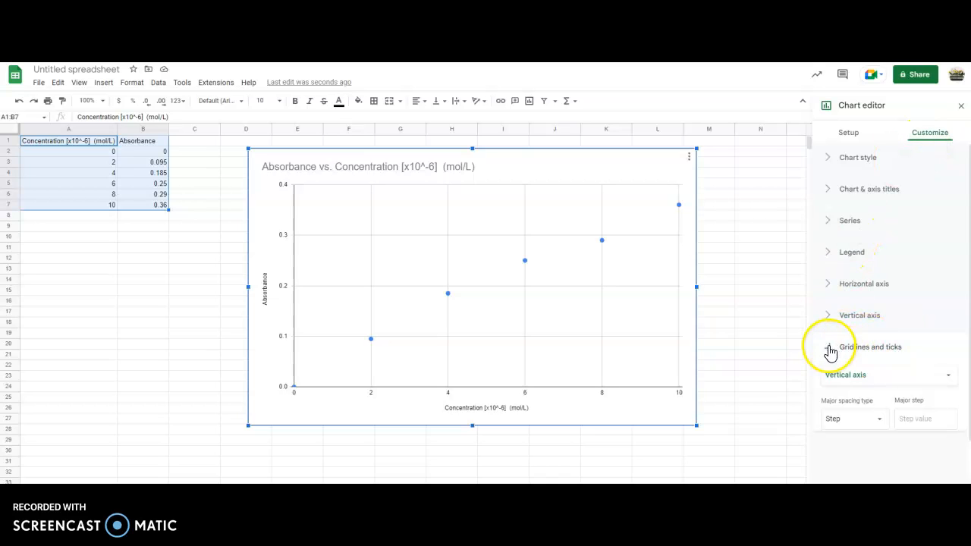
pyautogui.scroll(-1, 866, 345)
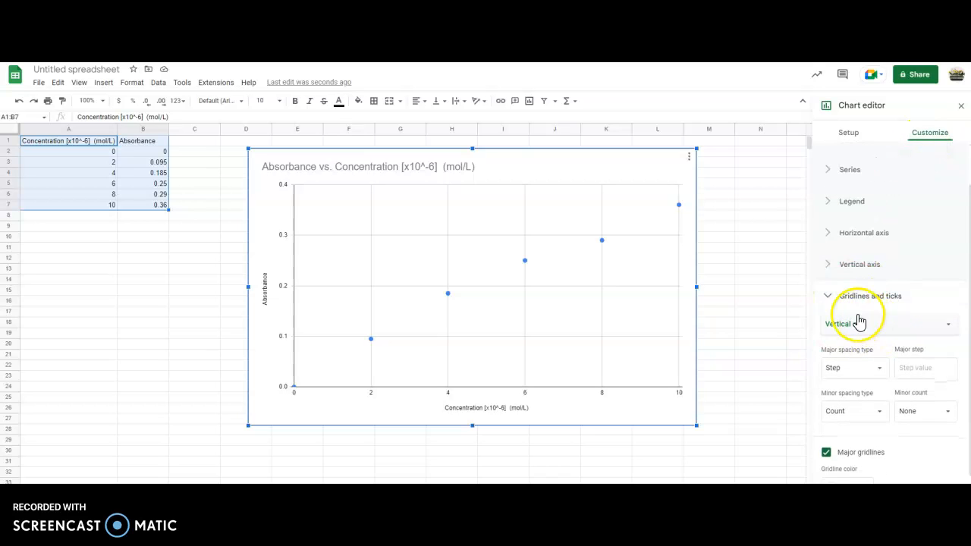
pyautogui.scroll(-1, 941, 292)
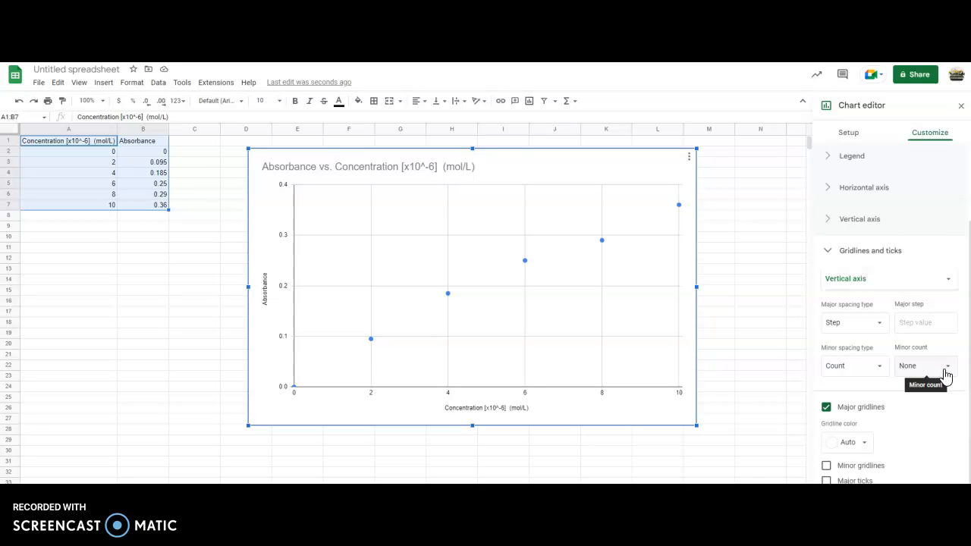
pyautogui.click(945, 371)
pyautogui.click(918, 328)
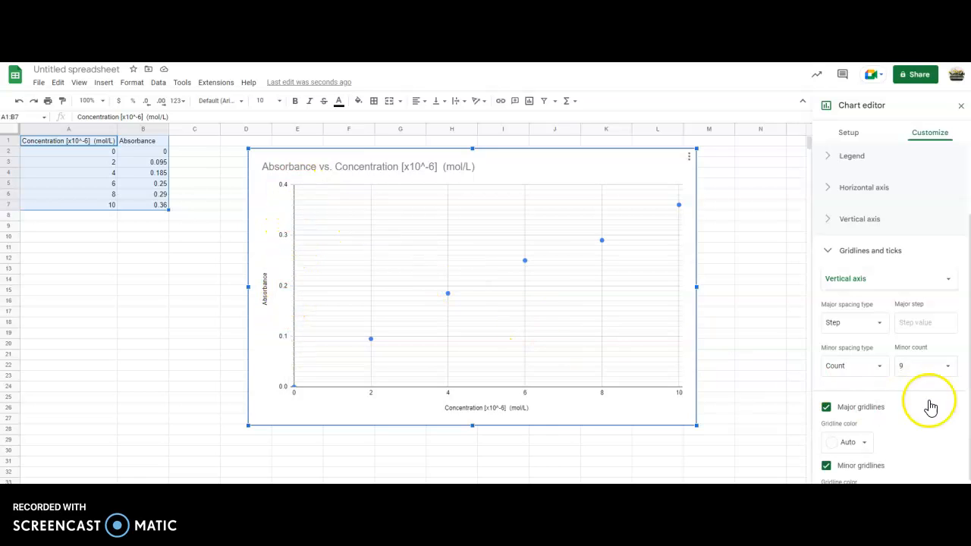
# Set the minor gridline count of the chart's horizontal axis to 9.
pyautogui.click(871, 280)
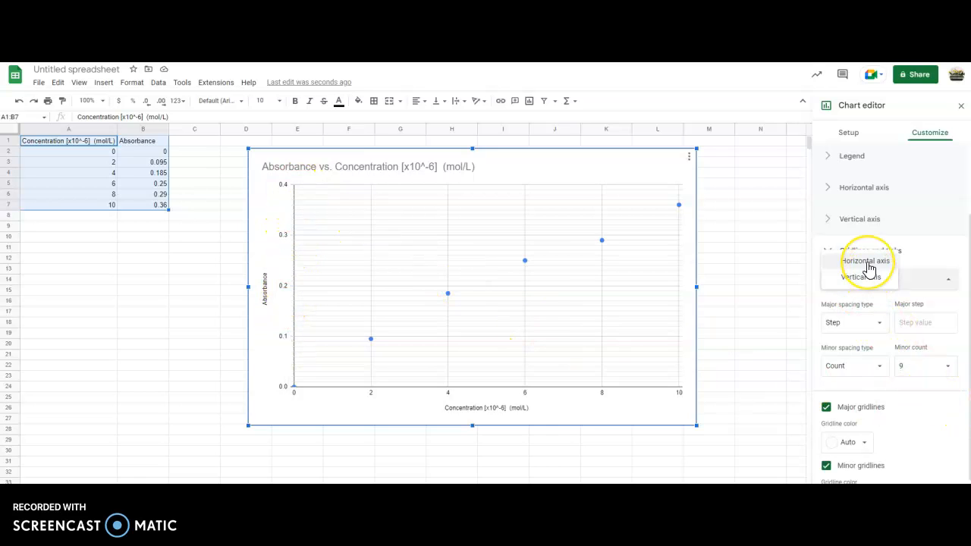
pyautogui.click(866, 261)
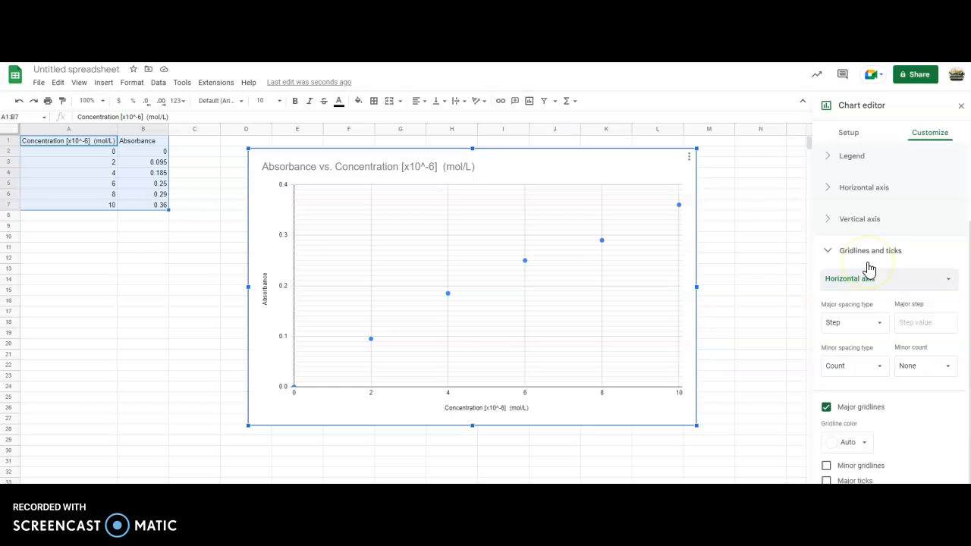
pyautogui.click(919, 368)
pyautogui.click(915, 327)
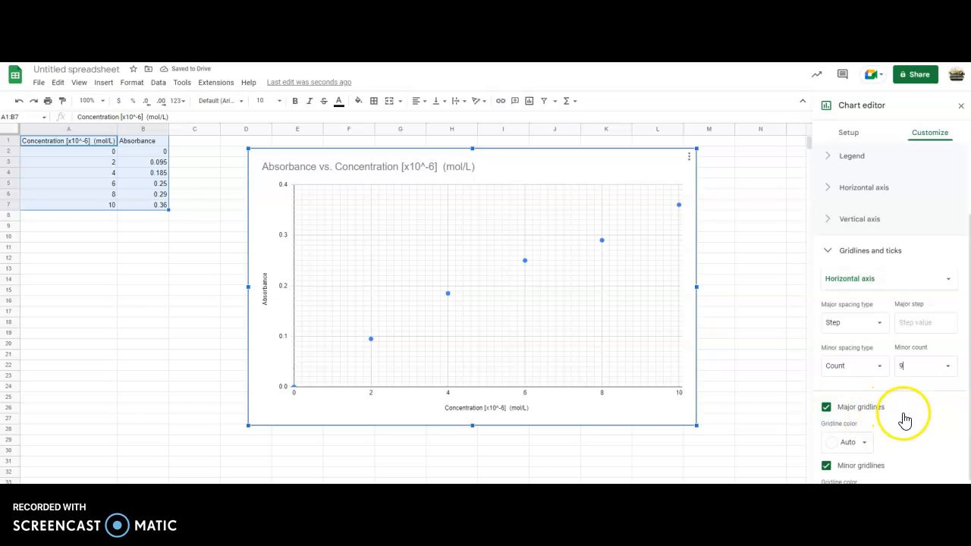
pyautogui.scroll(-2, 904, 416)
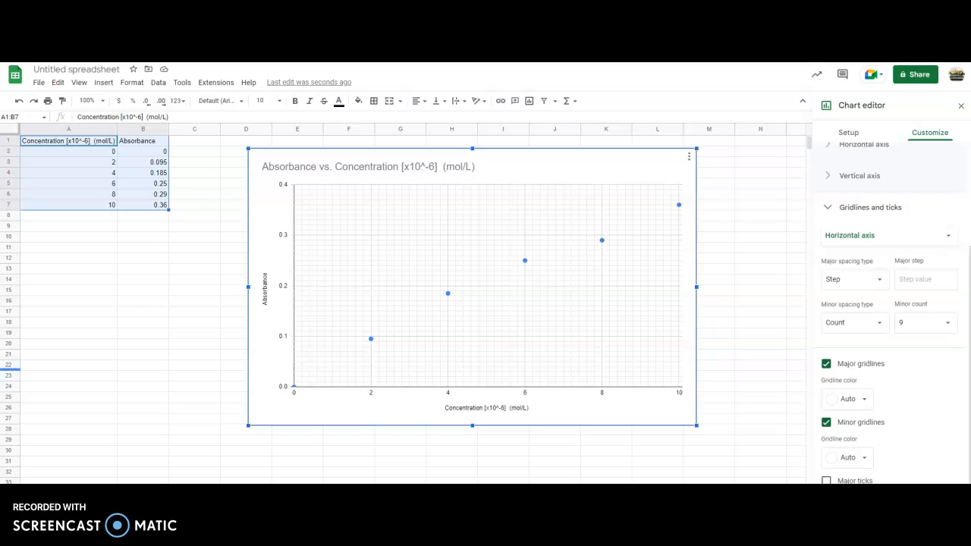
# Replace the chart title with "The absorbance of different concentrations of blue dye #1 solutions.".
pyautogui.click(426, 169)
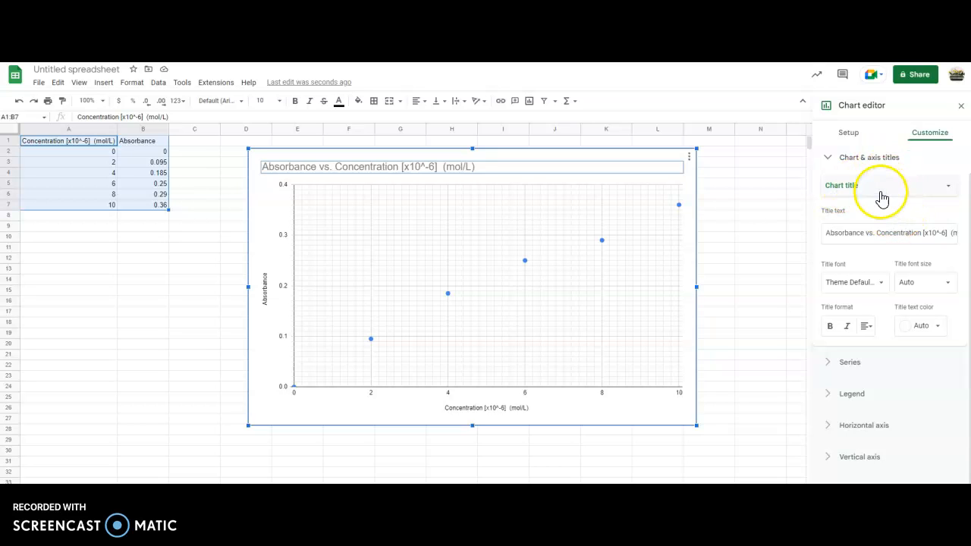
pyautogui.click(693, 191)
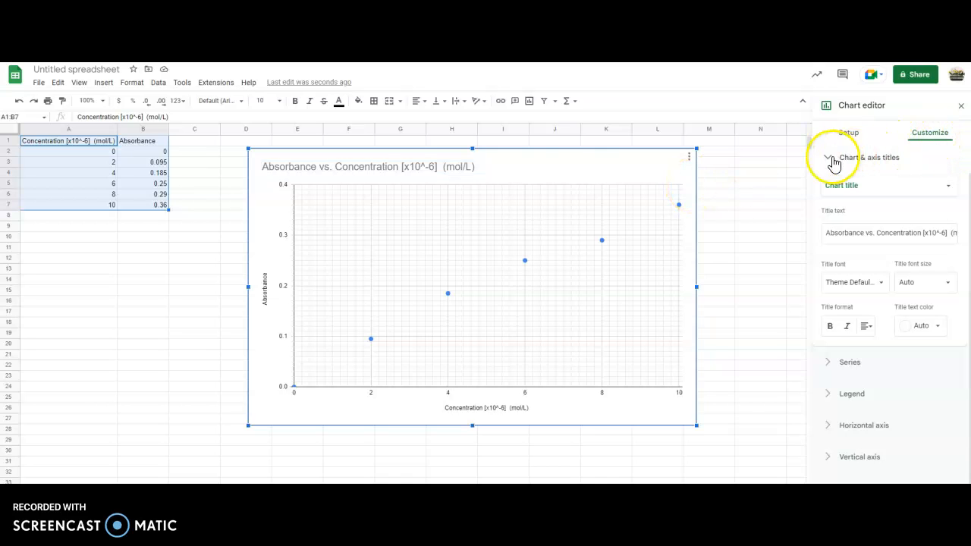
pyautogui.click(404, 176)
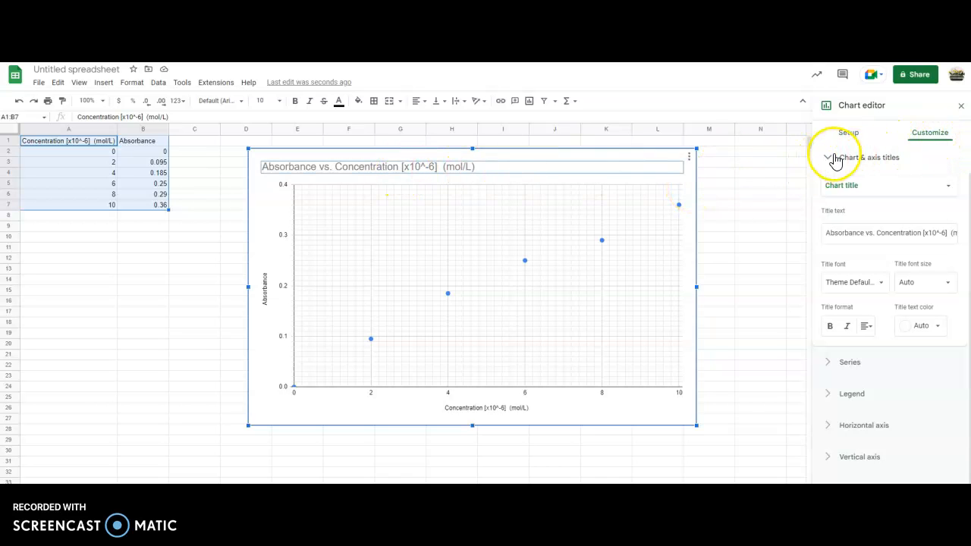
pyautogui.click(927, 137)
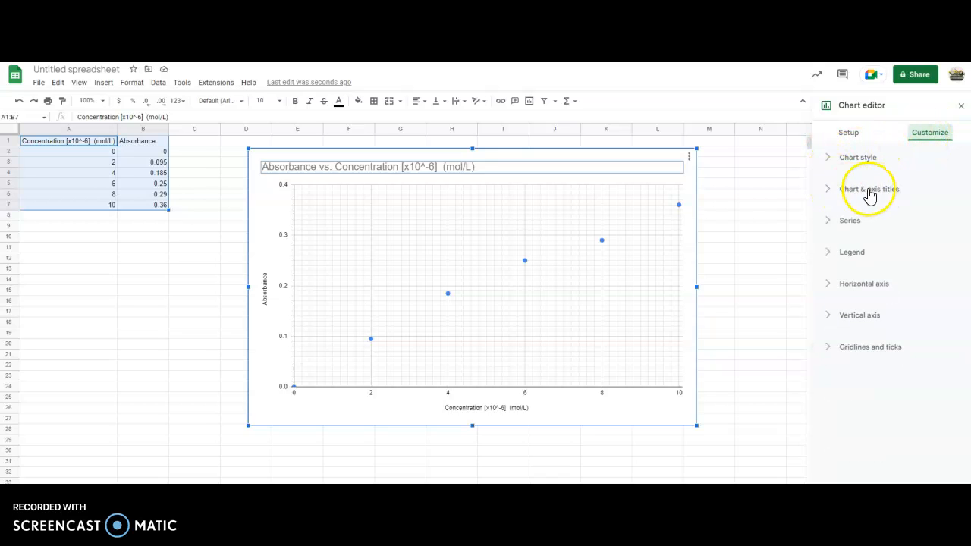
pyautogui.click(832, 191)
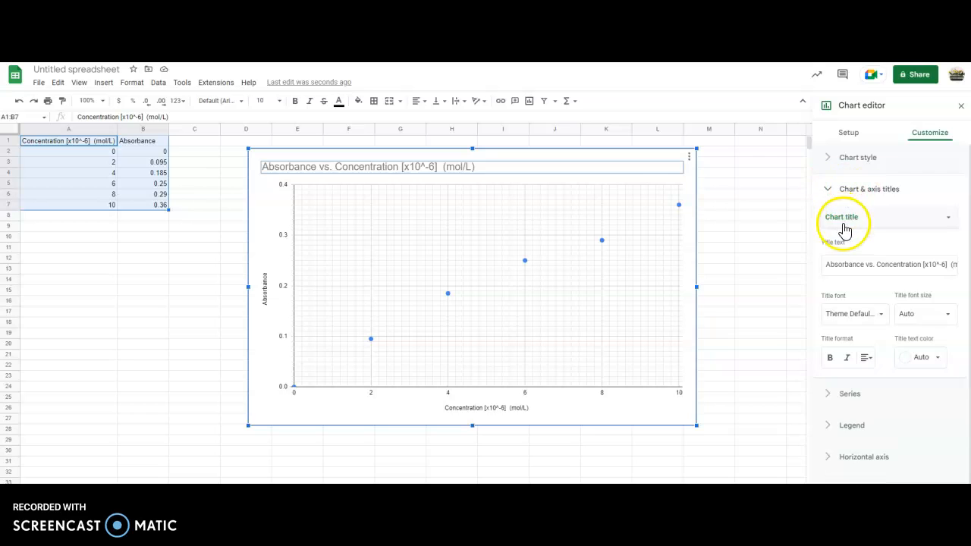
pyautogui.click(855, 227)
pyautogui.click(852, 223)
pyautogui.click(867, 264)
pyautogui.click(828, 266)
pyautogui.hotkey('ctrl', 'a')
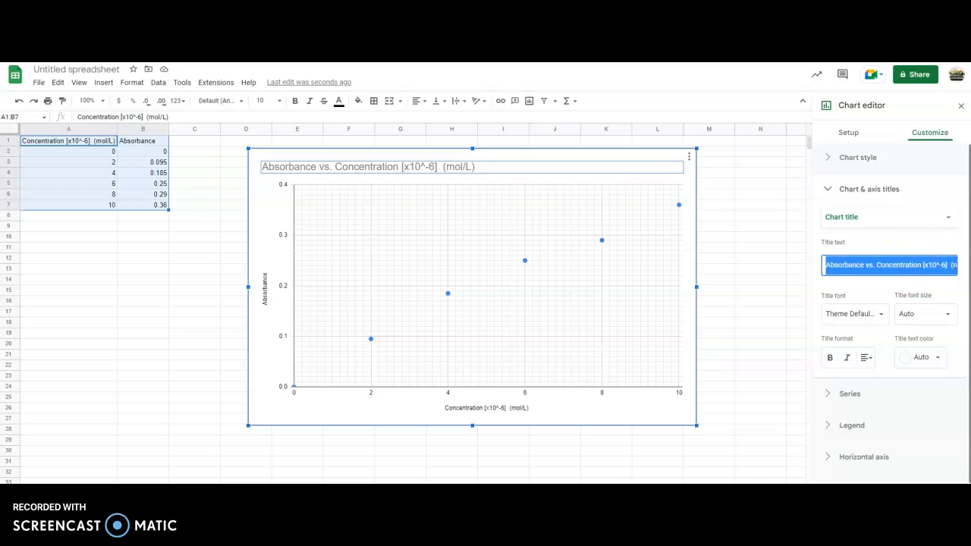
pyautogui.press('BackSpace')
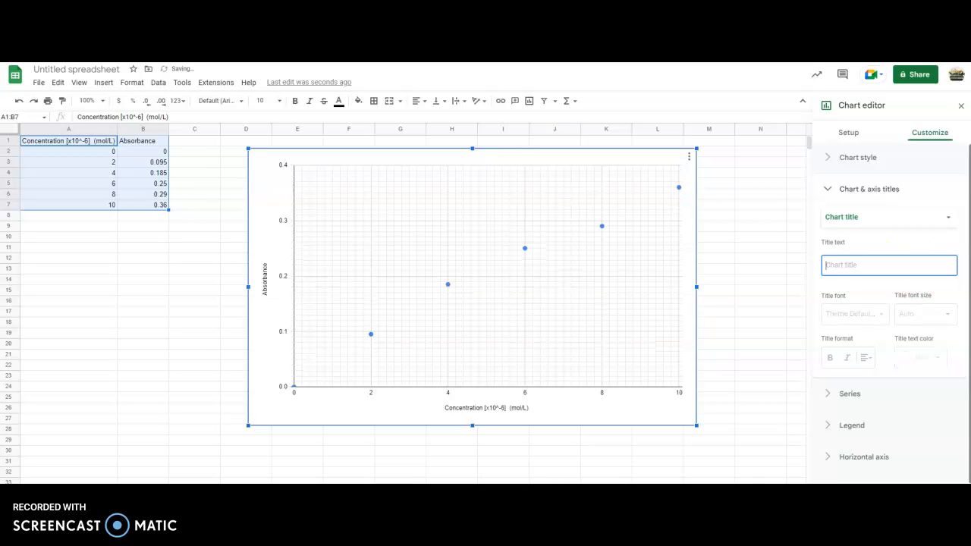
pyautogui.write('The absorbance of different')
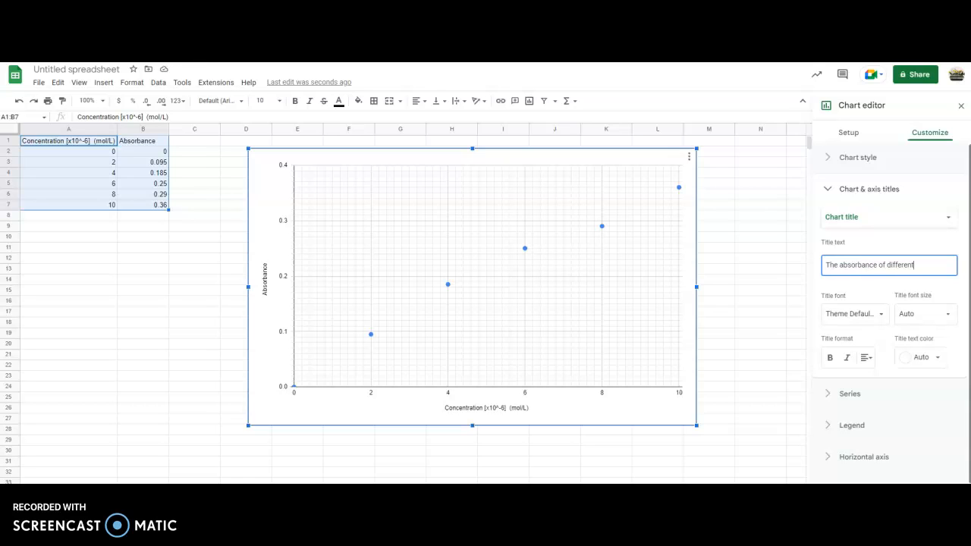
pyautogui.write(' concentrations')
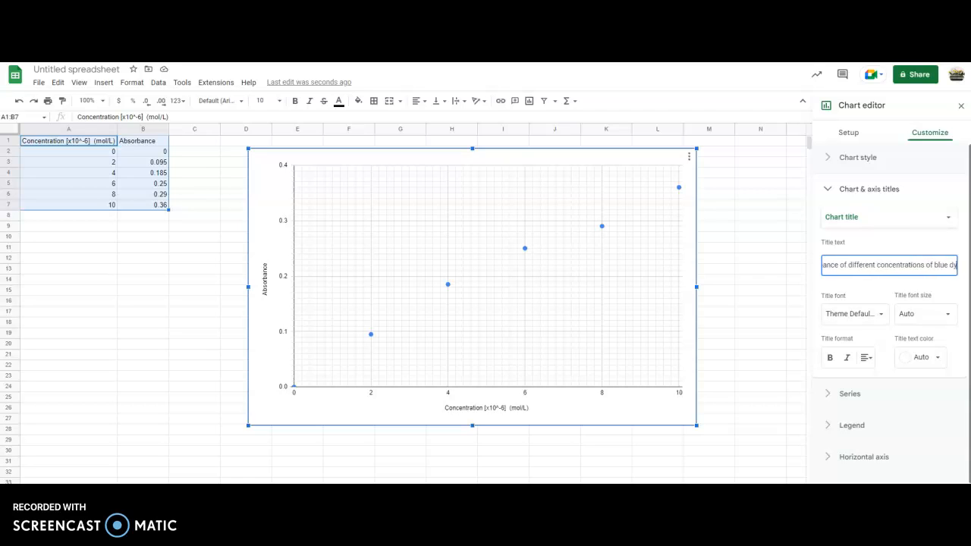
pyautogui.write(' solutions.')
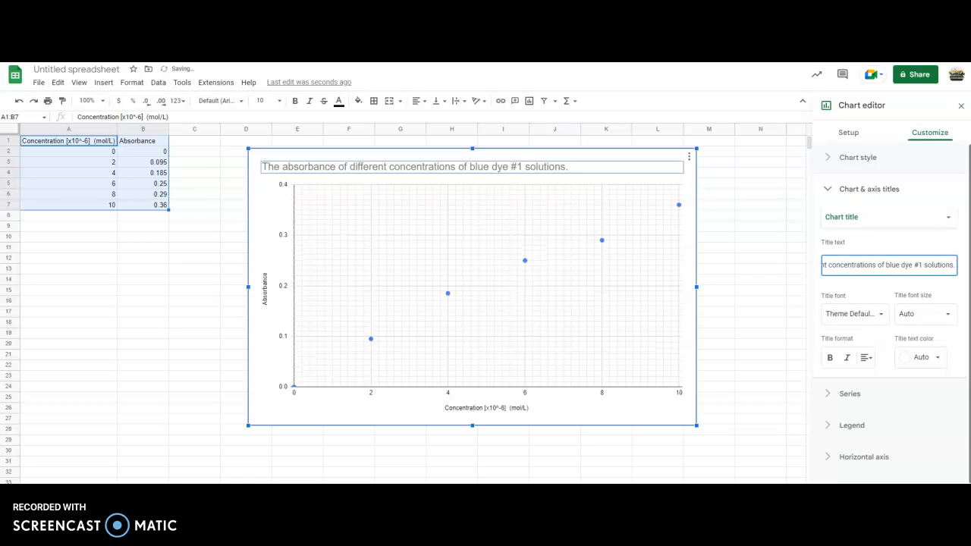
pyautogui.click(960, 287)
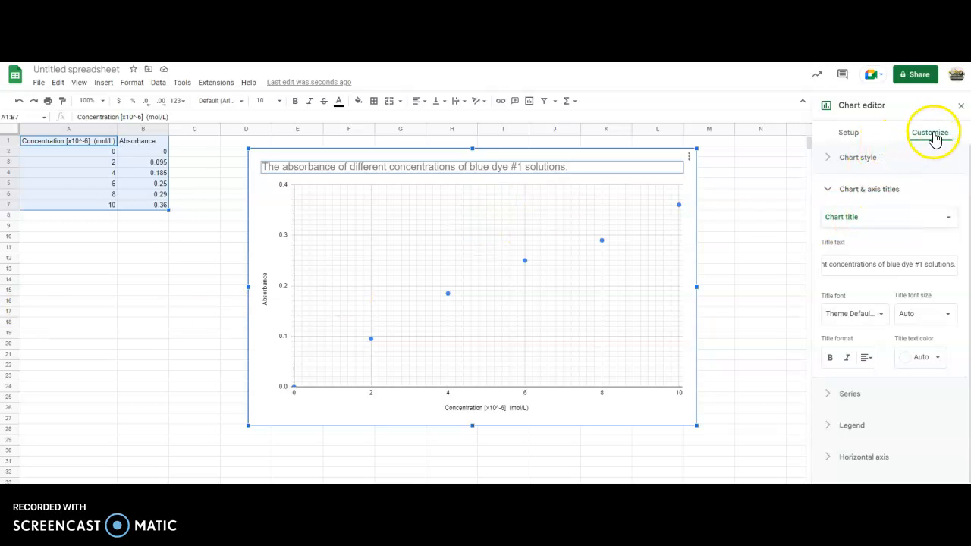
# Add a linear trendline to the Absorbance series of the scatter chart.
pyautogui.click(841, 192)
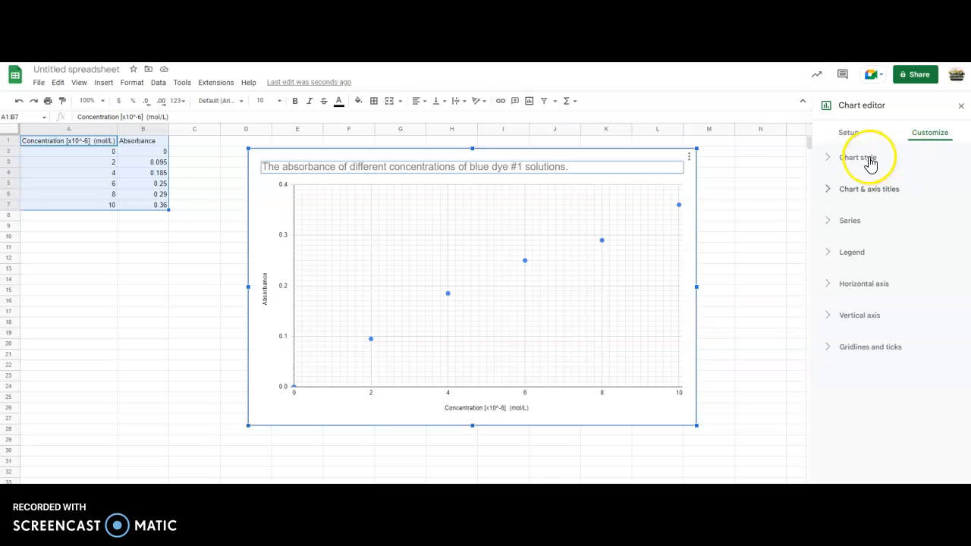
pyautogui.click(832, 222)
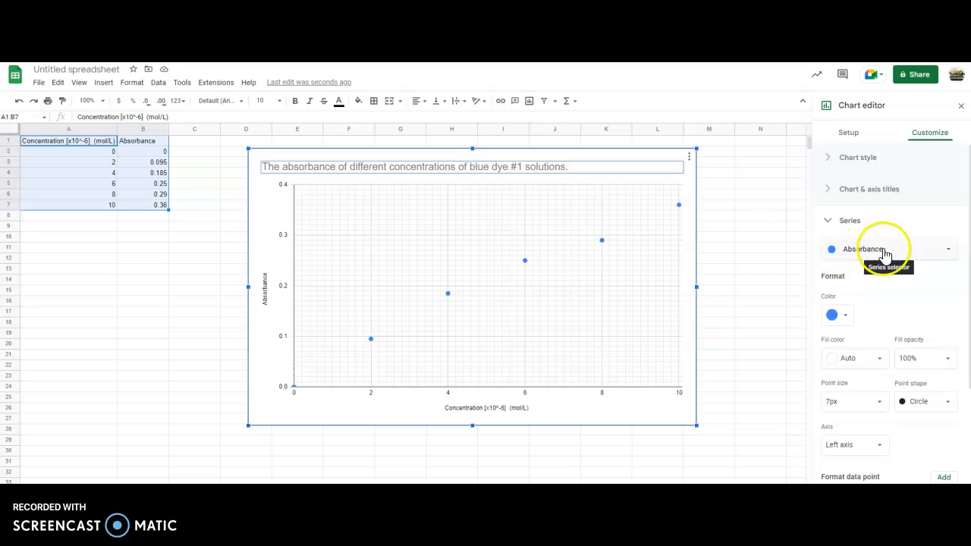
pyautogui.click(949, 254)
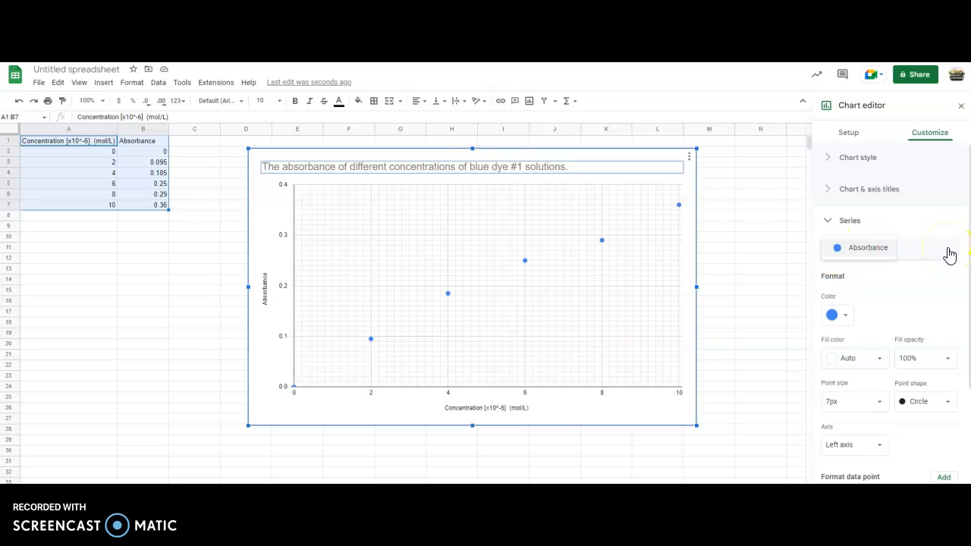
pyautogui.click(942, 261)
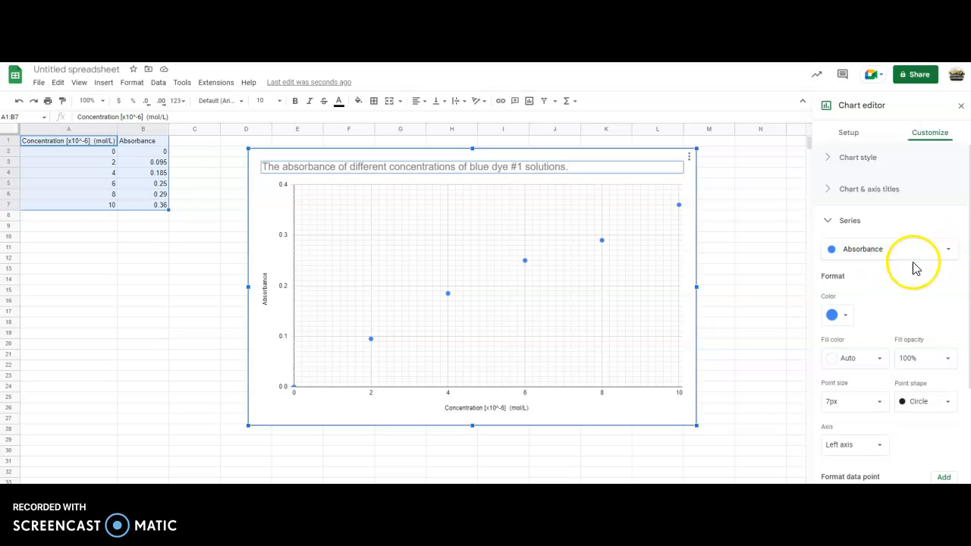
pyautogui.scroll(-5, 918, 266)
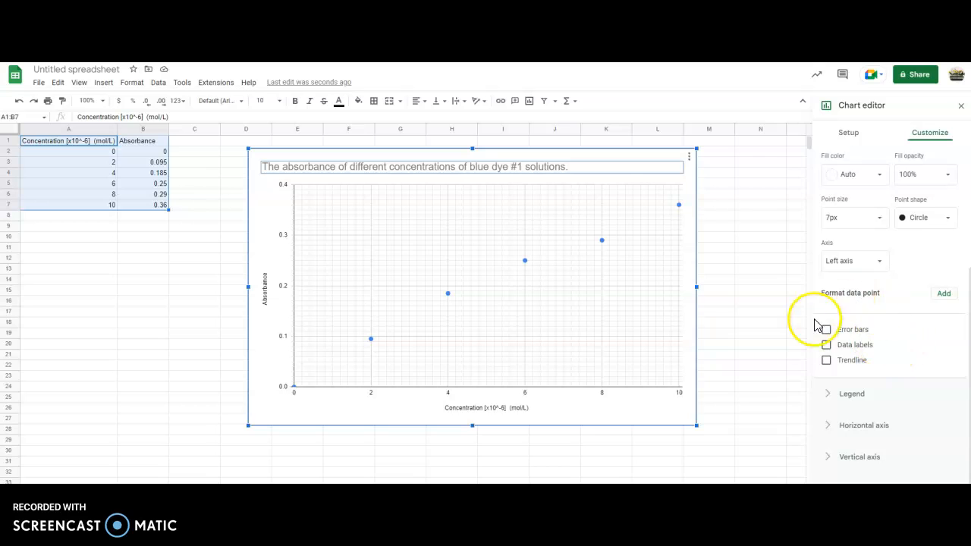
pyautogui.click(826, 361)
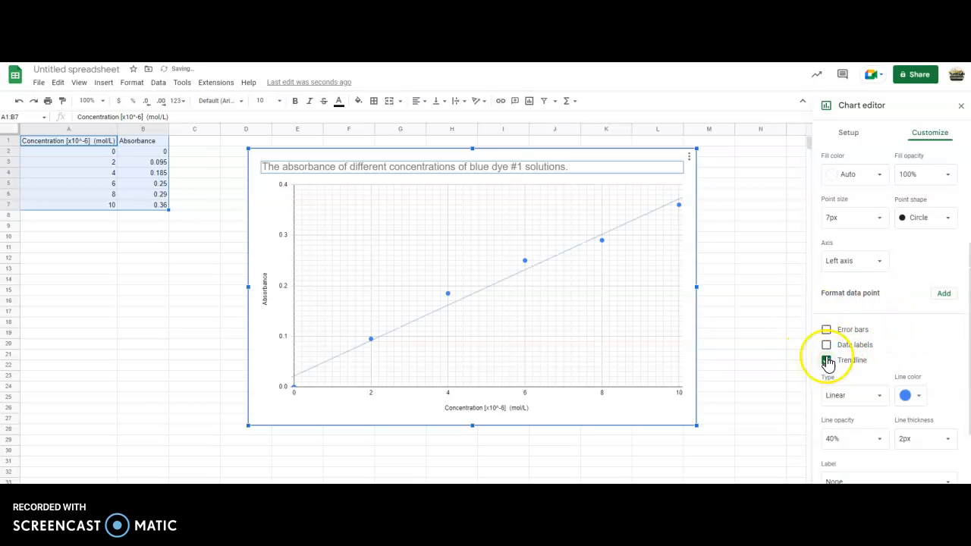
# Label the trendline with its equation in the chart legend.
pyautogui.scroll(-3, 940, 340)
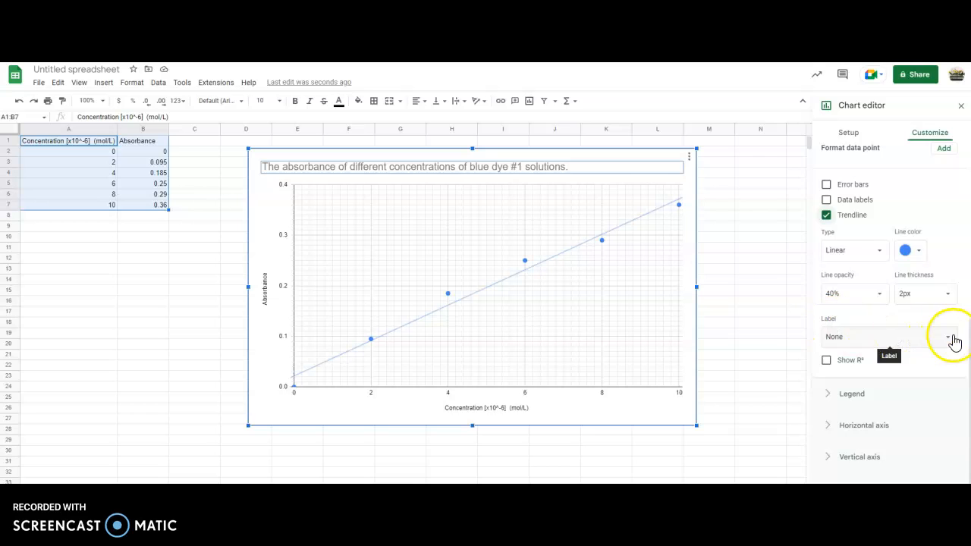
pyautogui.click(952, 340)
pyautogui.click(866, 368)
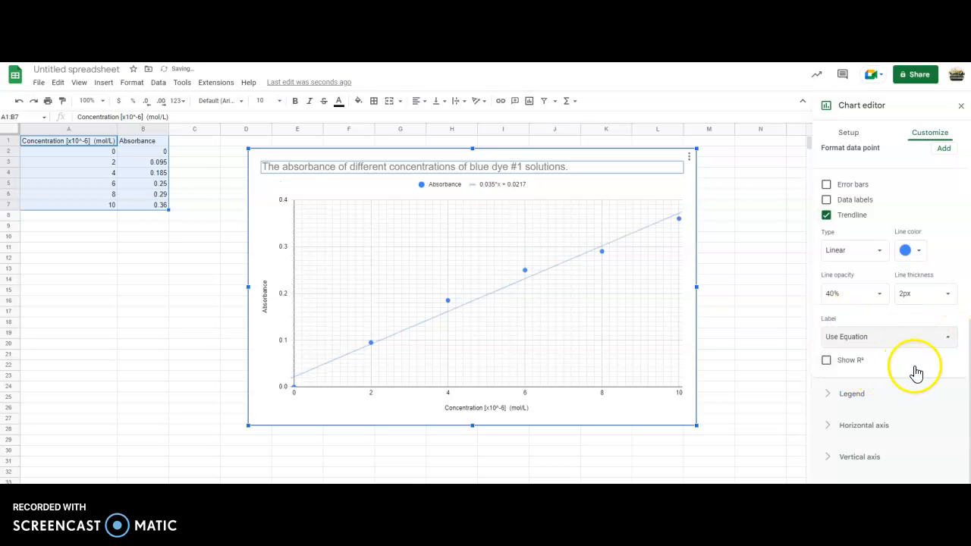
pyautogui.click(497, 190)
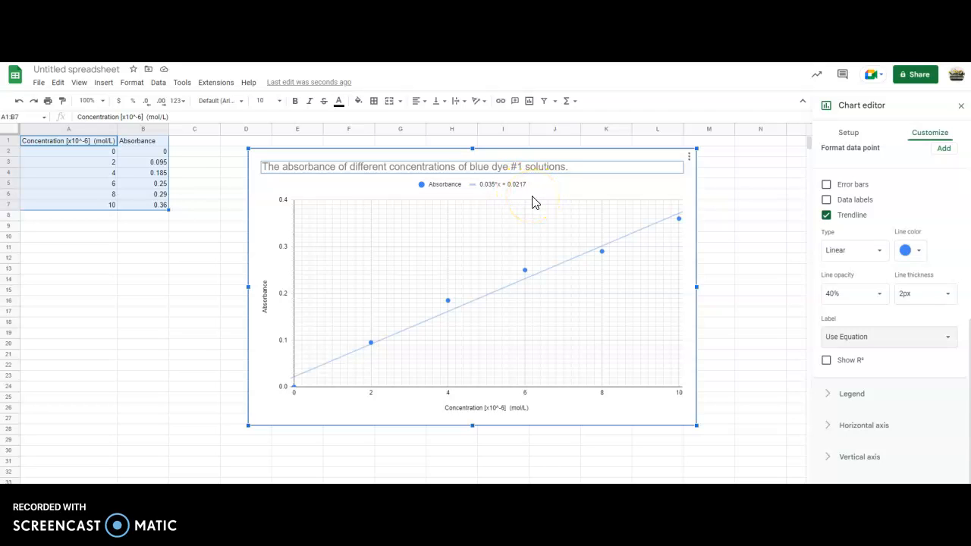
pyautogui.click(697, 422)
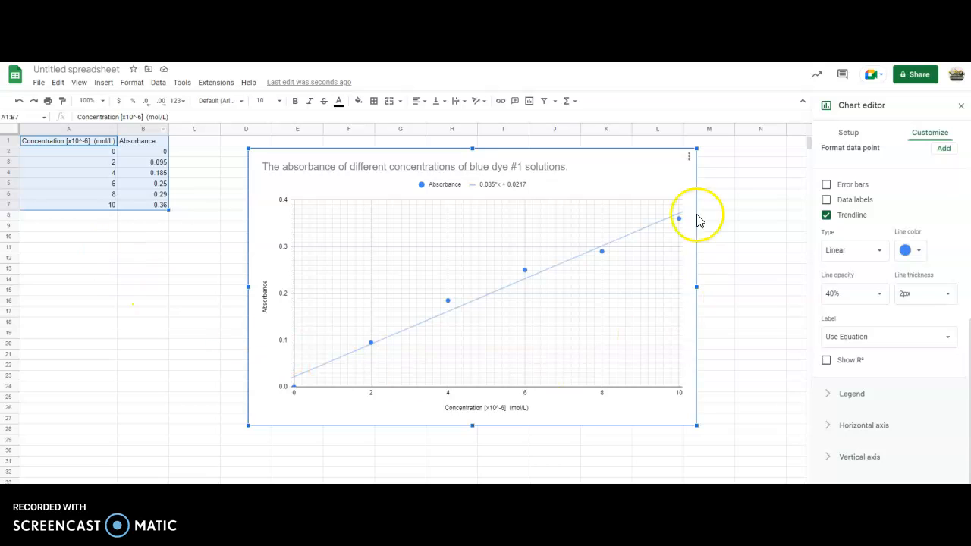
# Move the finished chart to its own sheet and start printing it.
pyautogui.click(690, 158)
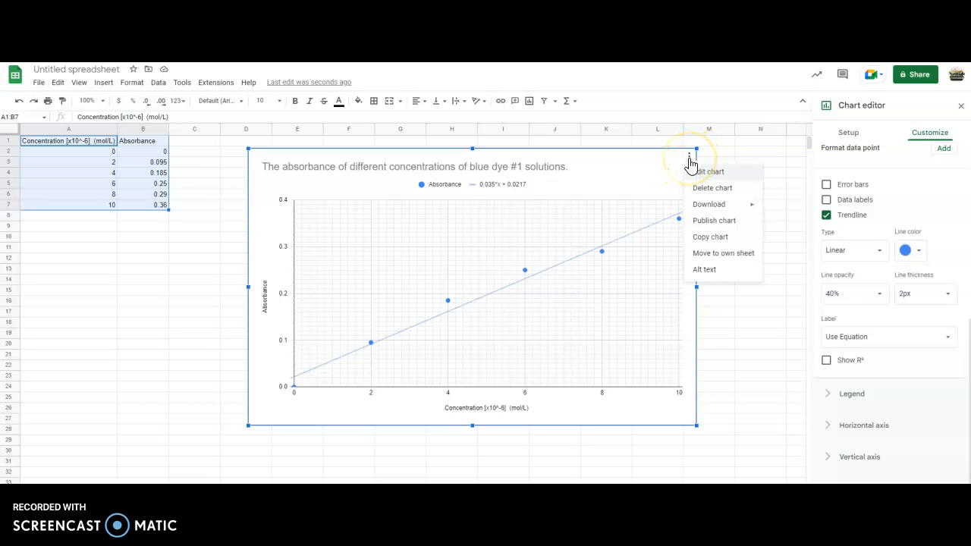
pyautogui.click(723, 261)
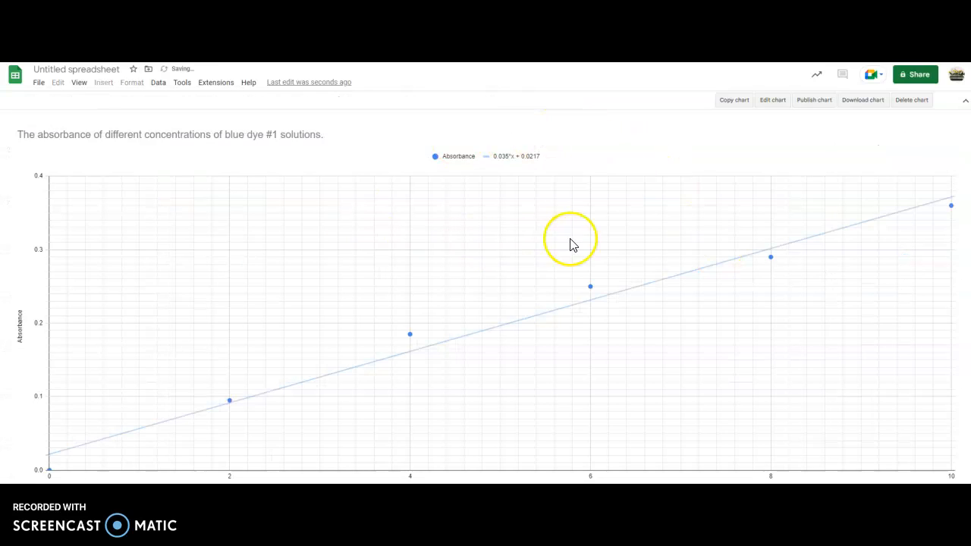
pyautogui.click(38, 82)
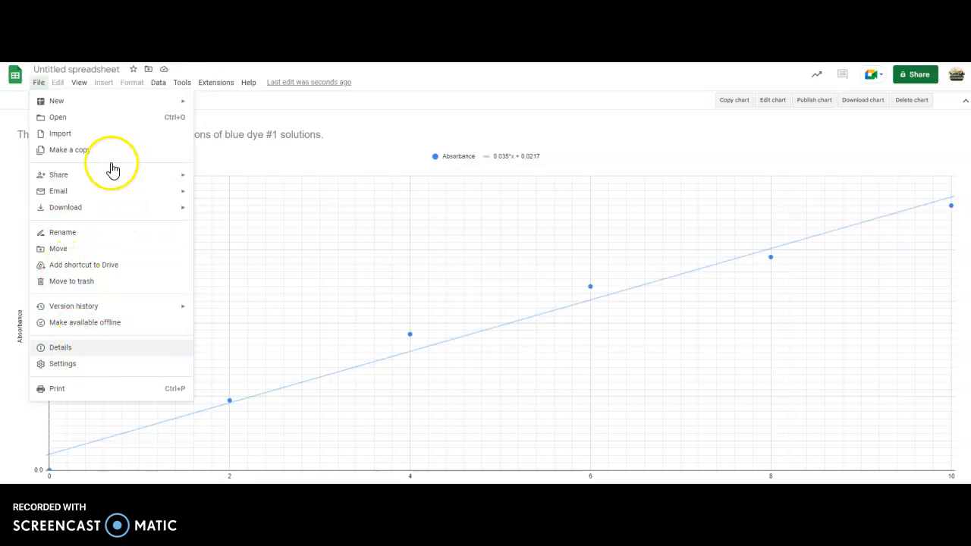
pyautogui.click(56, 389)
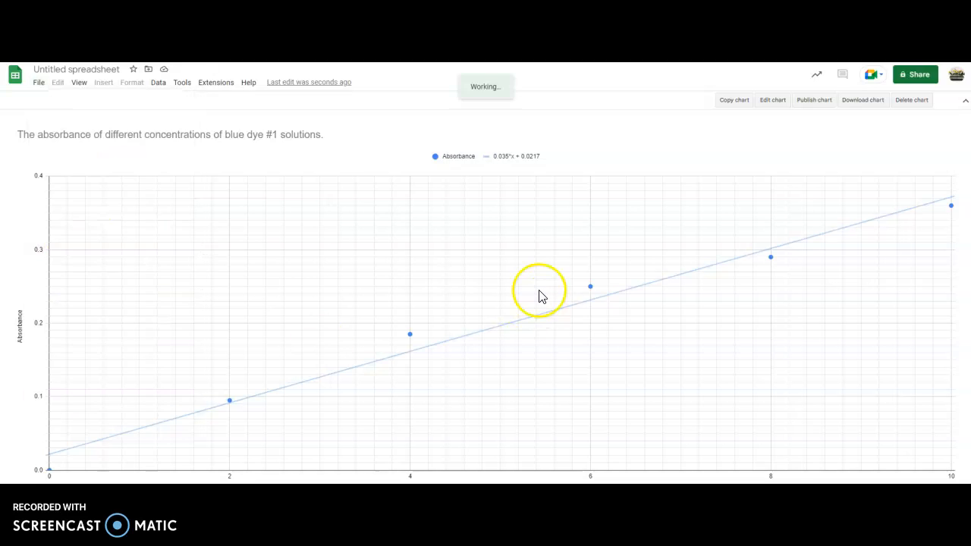